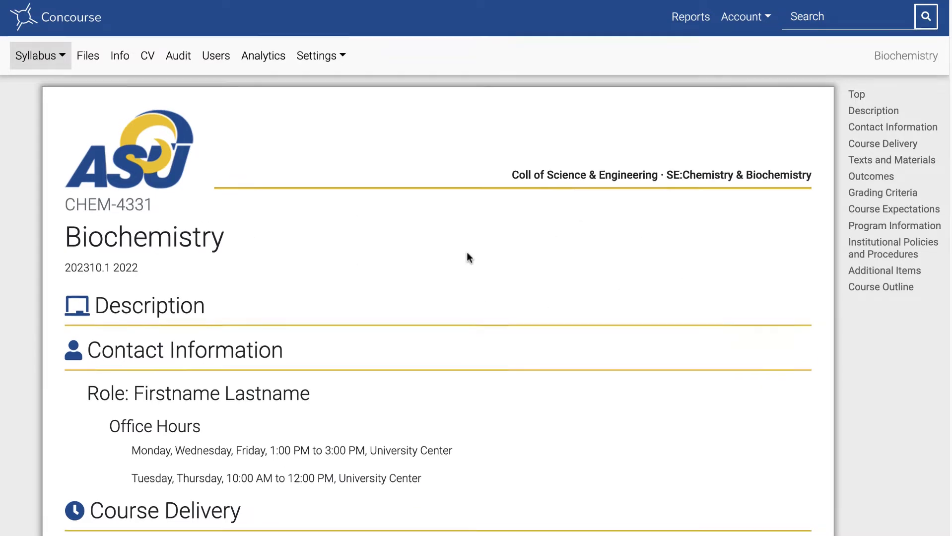
# Look through the Biochemistry syllabus from the course header down to the Institutional Policies and Procedures section.
pyautogui.scroll(-1, 467, 252)
pyautogui.scroll(1, 467, 253)
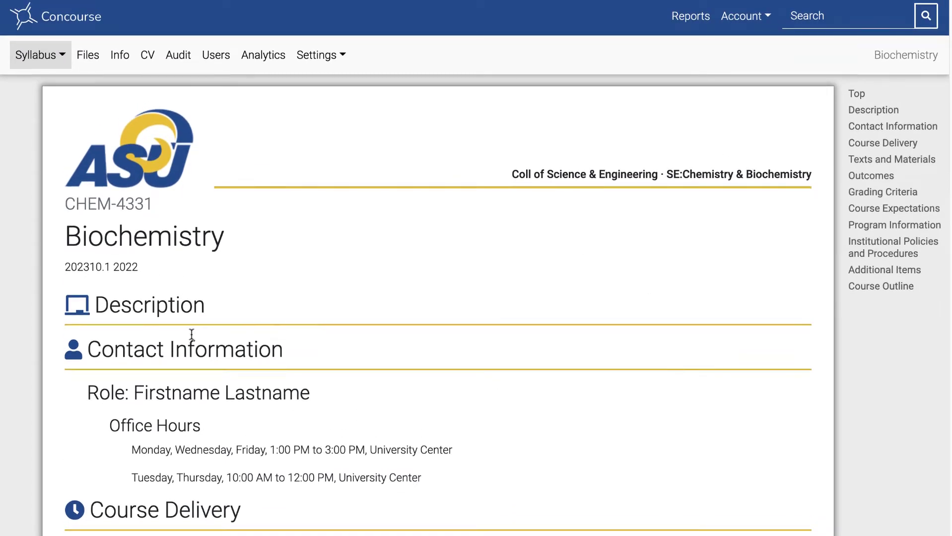
pyautogui.scroll(-3, 191, 334)
pyautogui.scroll(-13, 191, 334)
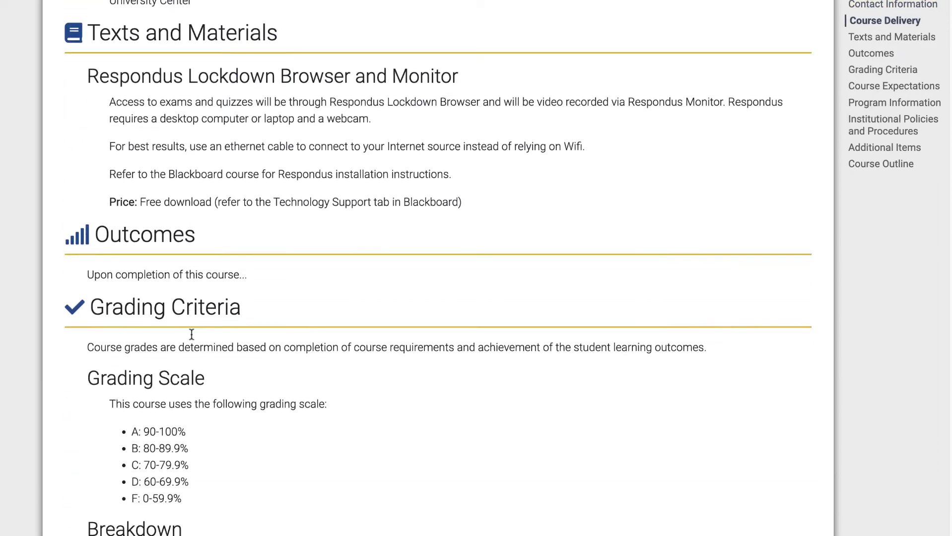
pyautogui.scroll(-8, 190, 338)
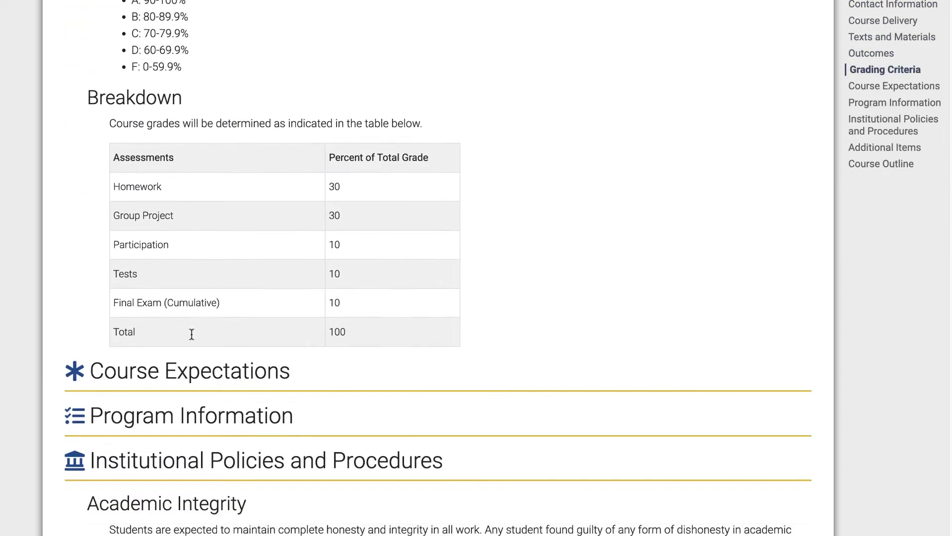
pyautogui.scroll(-1, 191, 338)
pyautogui.scroll(20, 191, 334)
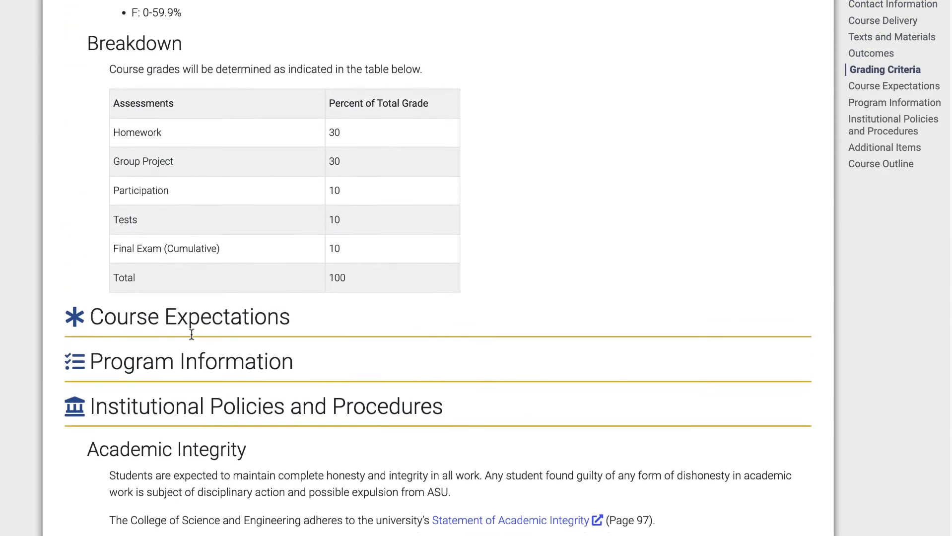
pyautogui.scroll(8, 192, 335)
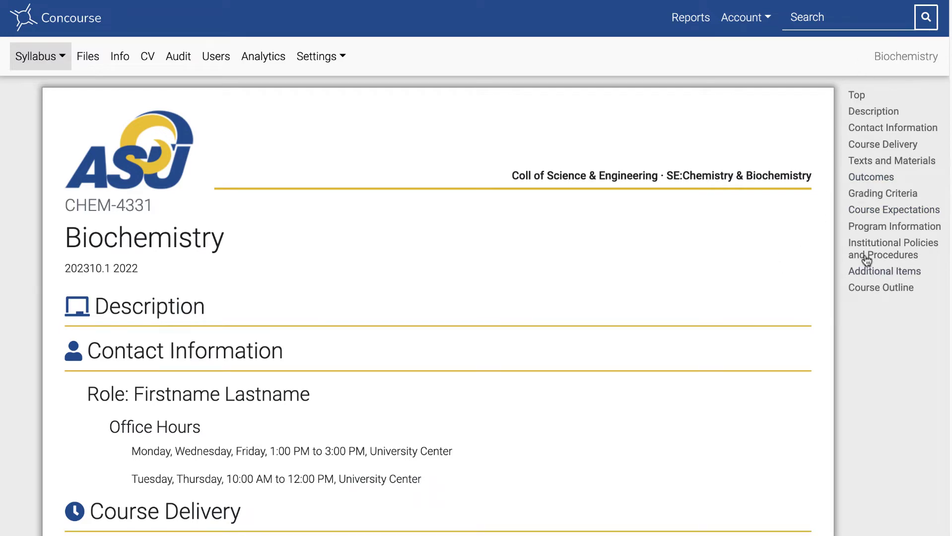
# Go to the syllabus's Additional Items section, and review it together with the institutional policies above it.
pyautogui.click(878, 272)
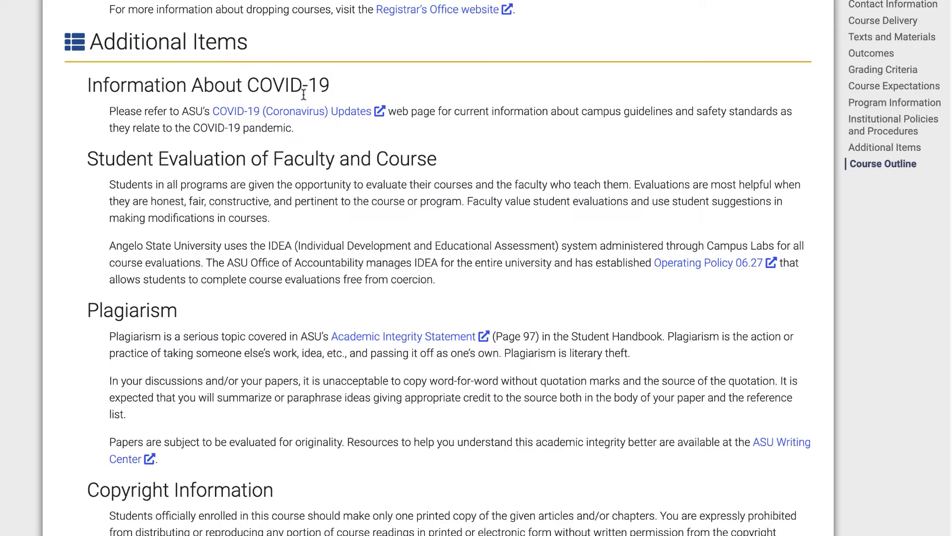
pyautogui.scroll(3, 372, 60)
pyautogui.scroll(20, 372, 60)
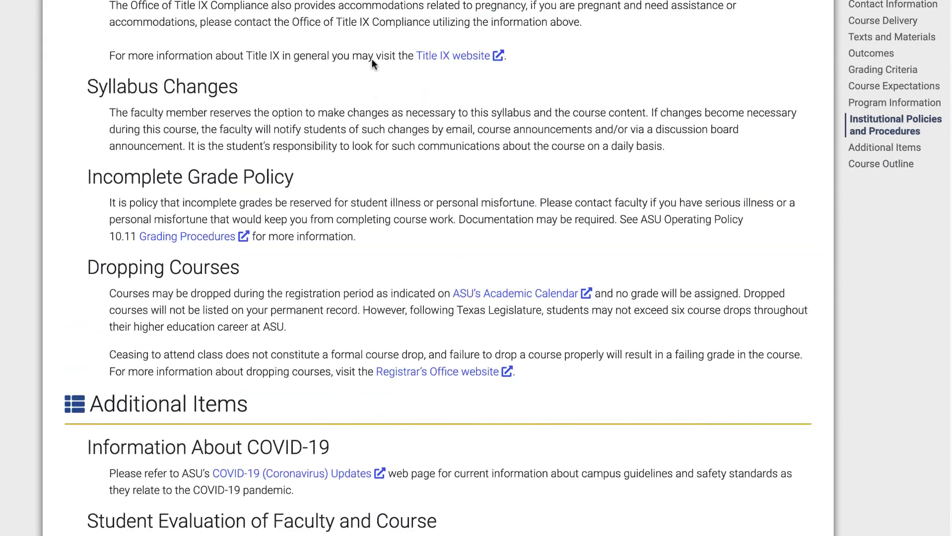
pyautogui.scroll(3, 372, 60)
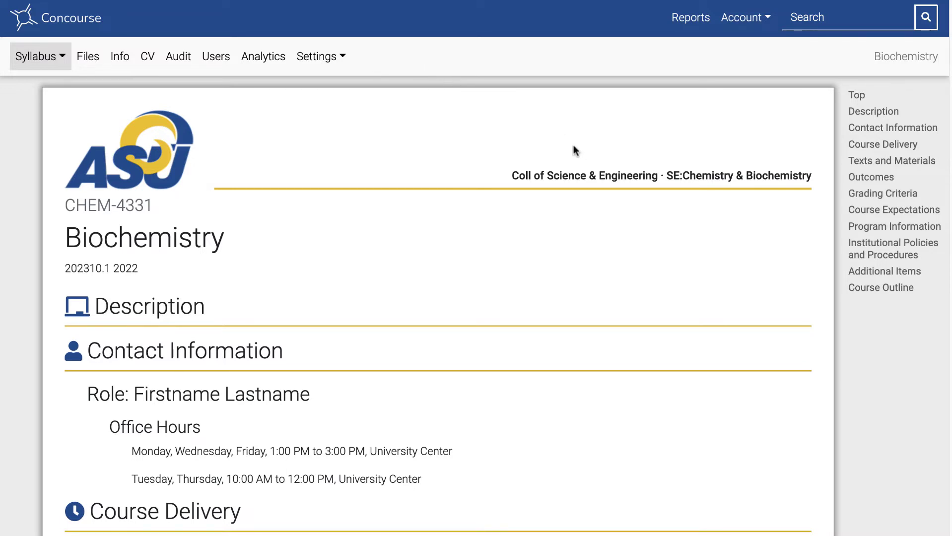
# Open the Biochemistry syllabus for editing, and review the guidance in the Description and Contact Information sections.
pyautogui.click(50, 62)
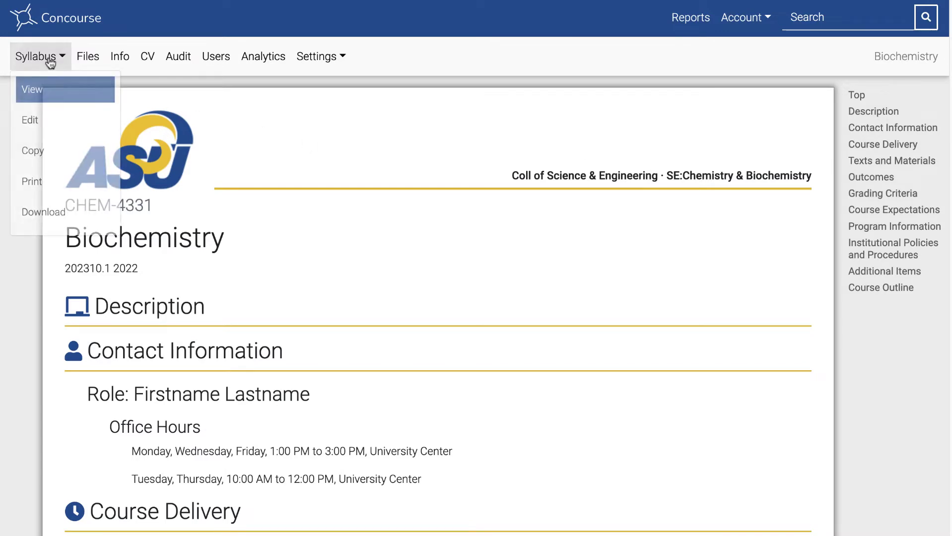
pyautogui.click(30, 121)
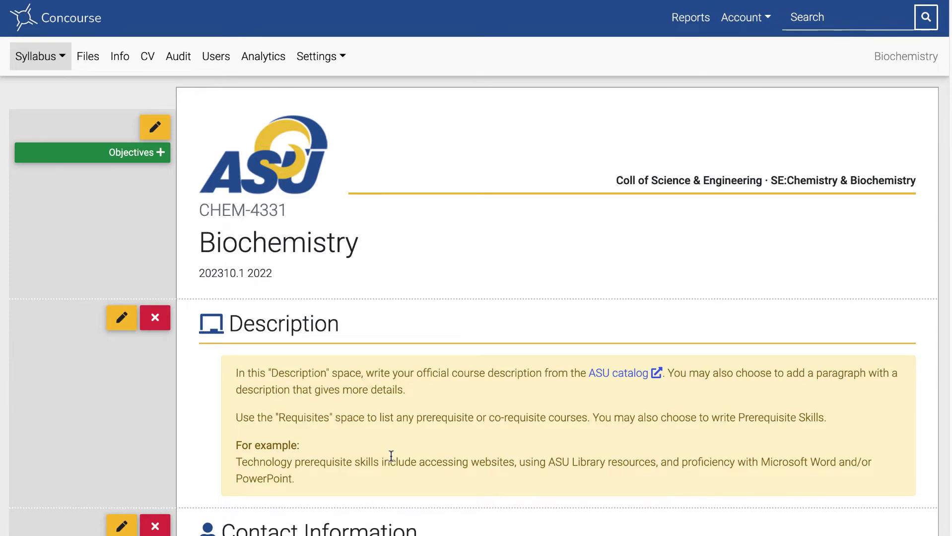
pyautogui.scroll(-3, 391, 455)
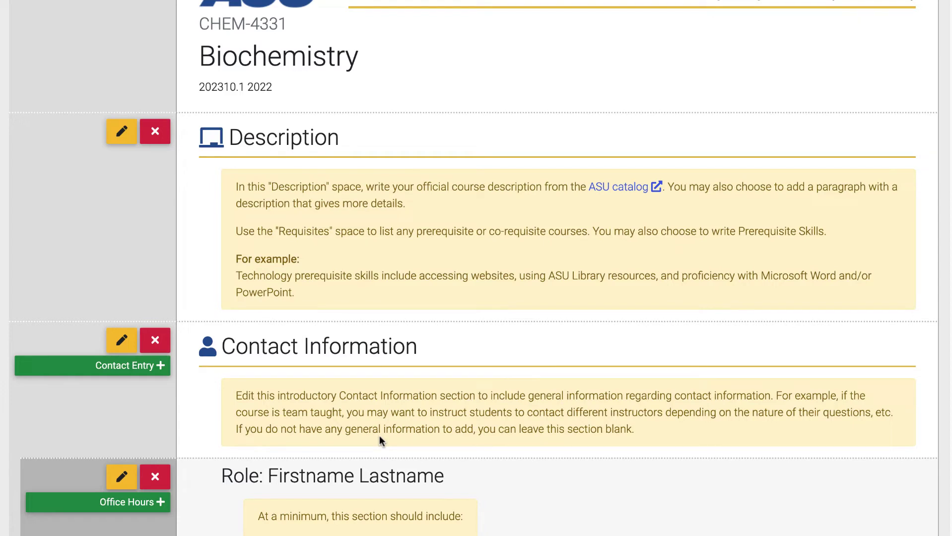
pyautogui.scroll(-1, 327, 446)
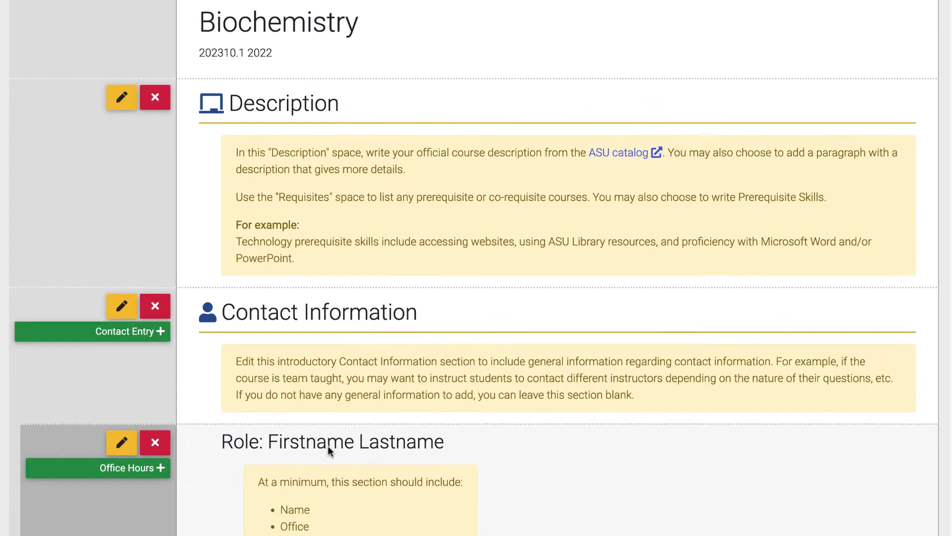
pyautogui.scroll(1, 327, 445)
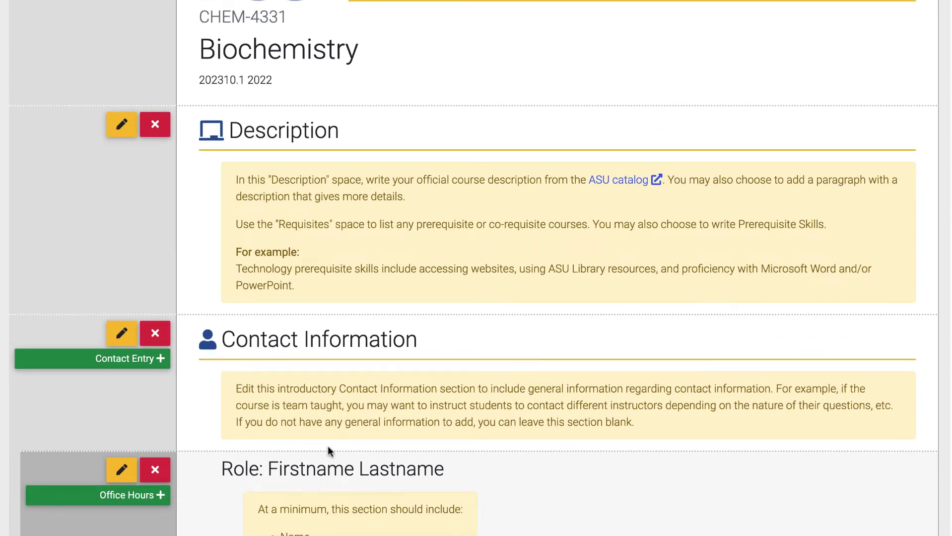
pyautogui.scroll(-1, 328, 451)
pyautogui.scroll(-1, 328, 451)
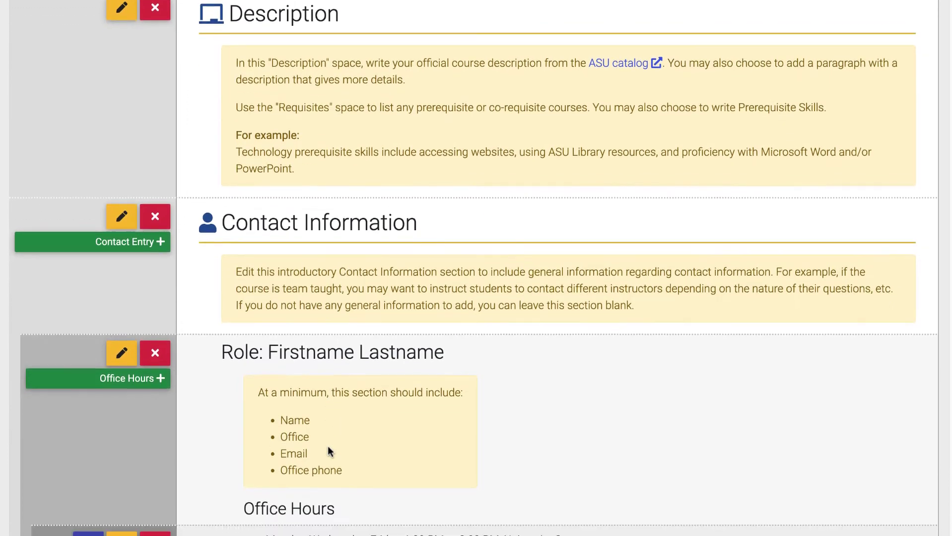
pyautogui.scroll(-2, 327, 445)
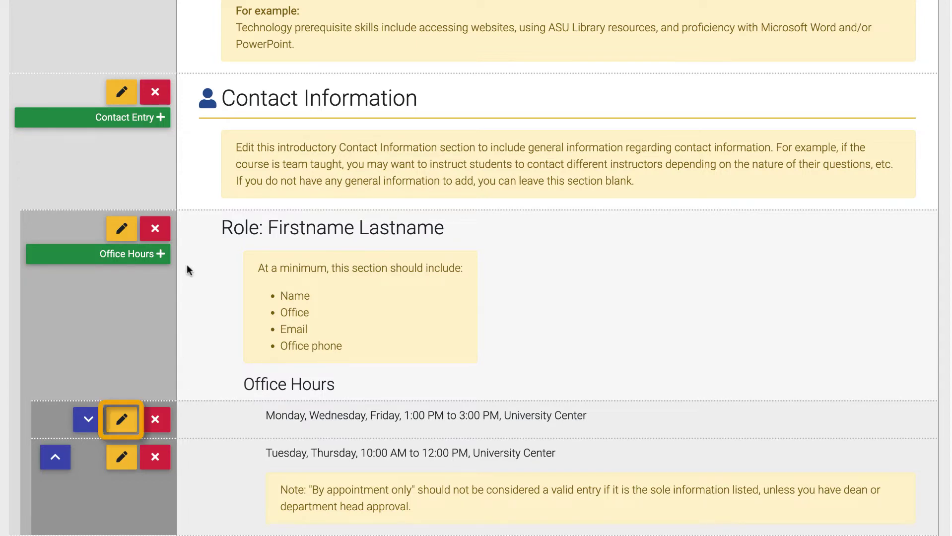
# Look over the settings of the Monday, Wednesday, Friday office hours entry, and permanently delete that entry.
pyautogui.click(120, 423)
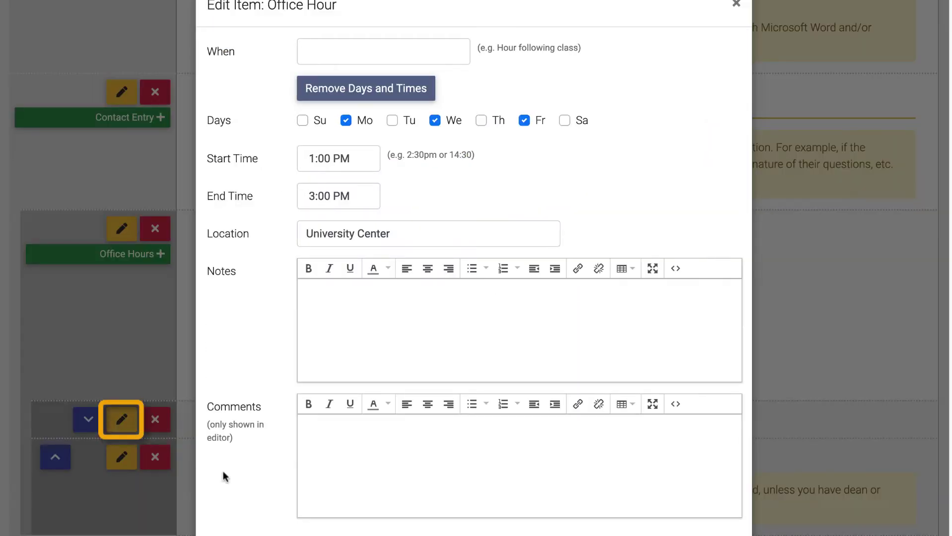
pyautogui.press('Escape')
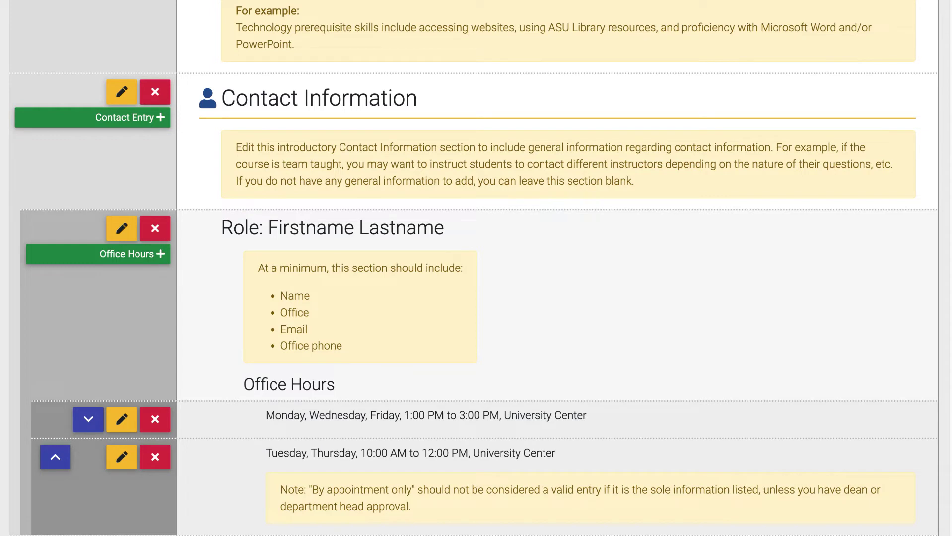
pyautogui.click(157, 419)
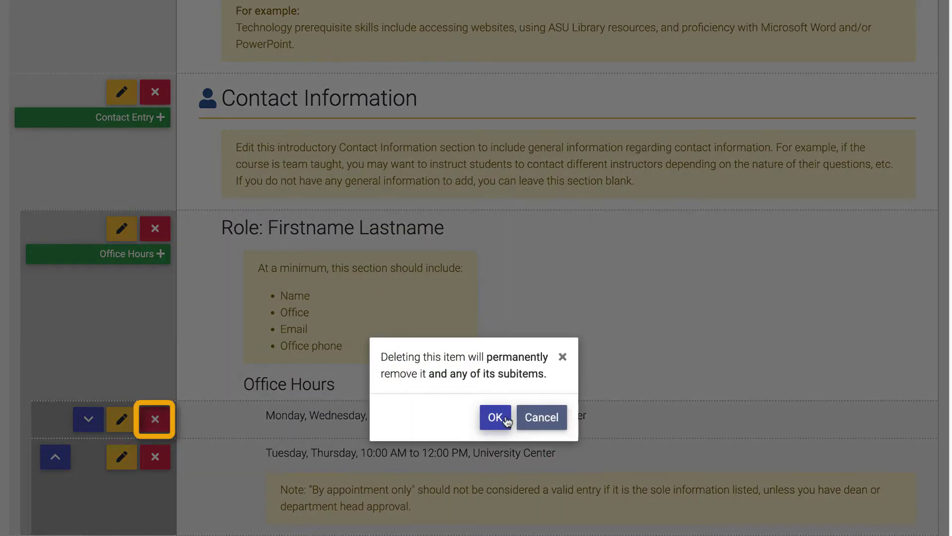
pyautogui.click(505, 420)
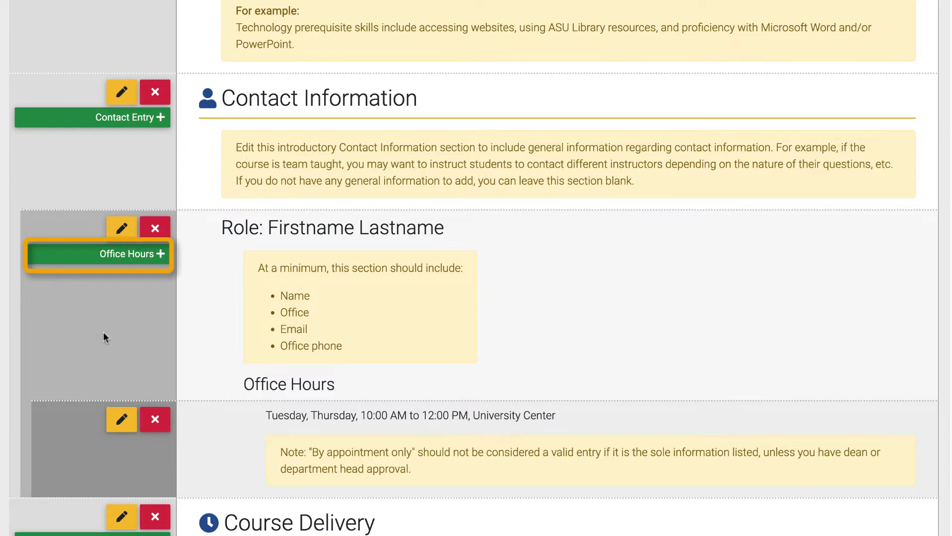
# Add an office hour item under the contact entry with When set to "Office Hours" and include Monday as its day.
pyautogui.click(130, 254)
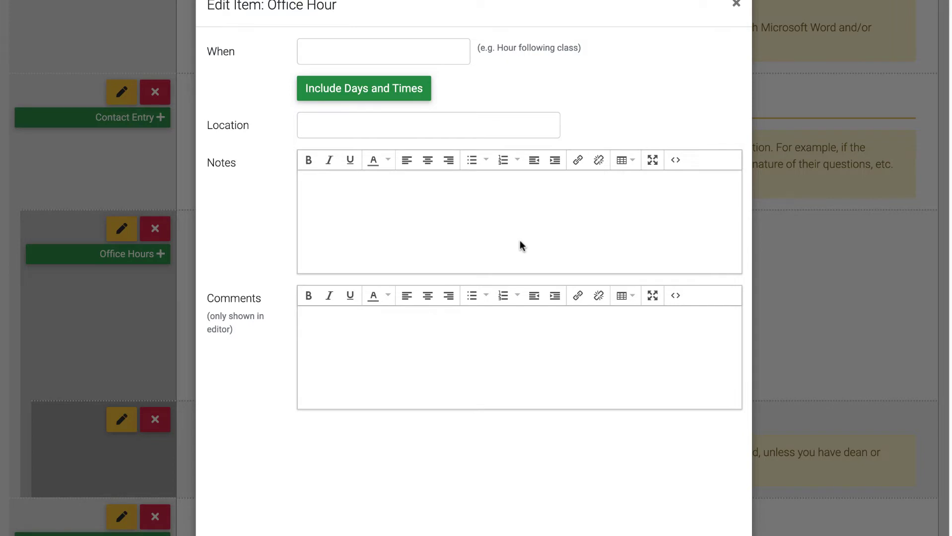
pyautogui.click(310, 53)
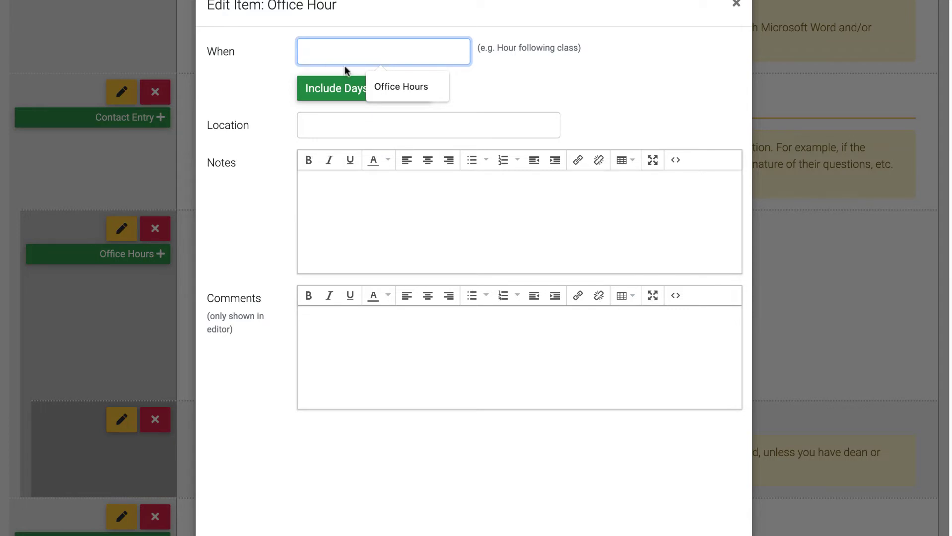
pyautogui.click(399, 87)
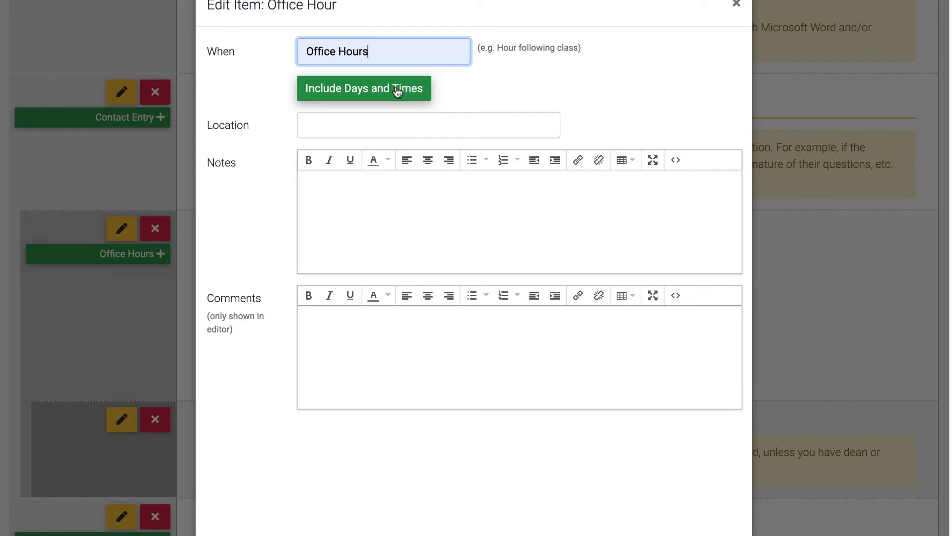
pyautogui.click(322, 92)
pyautogui.click(346, 120)
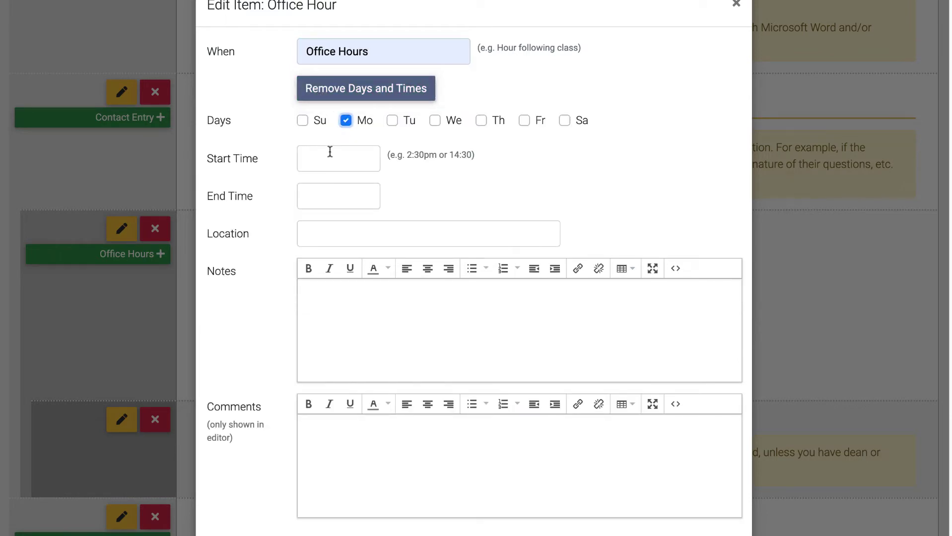
# Set the office hour item to start at 10 a.m. and end at Noon in location VIn 131, and save it.
pyautogui.click(330, 152)
pyautogui.click(344, 201)
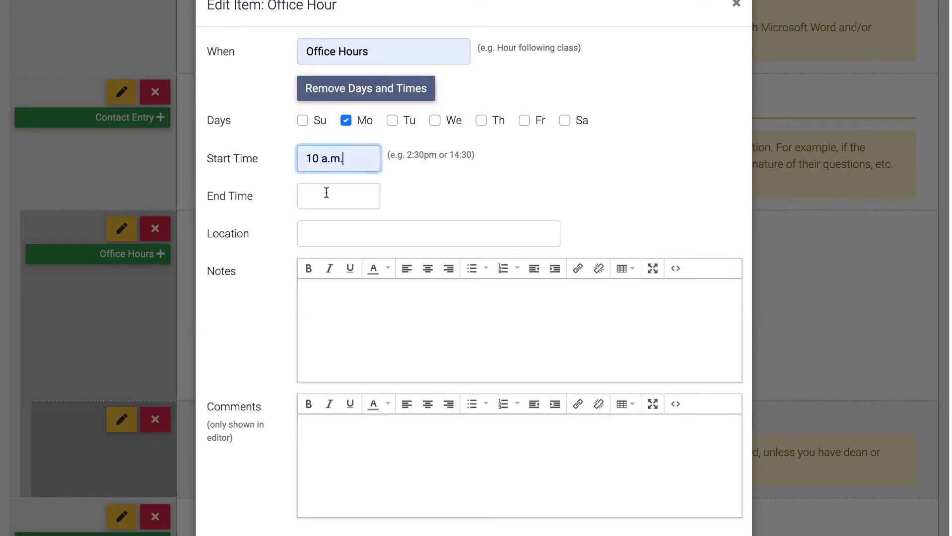
pyautogui.click(327, 192)
pyautogui.click(343, 232)
pyautogui.click(323, 230)
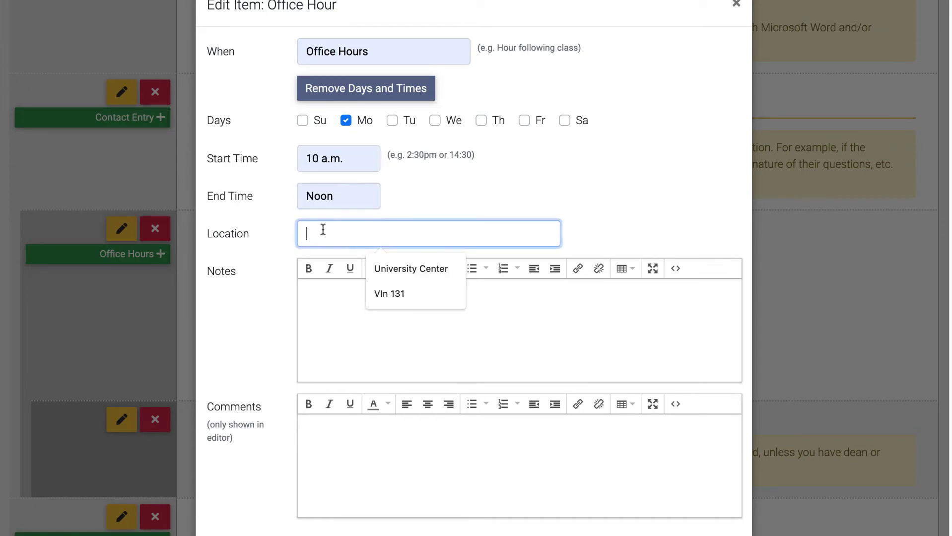
pyautogui.click(387, 294)
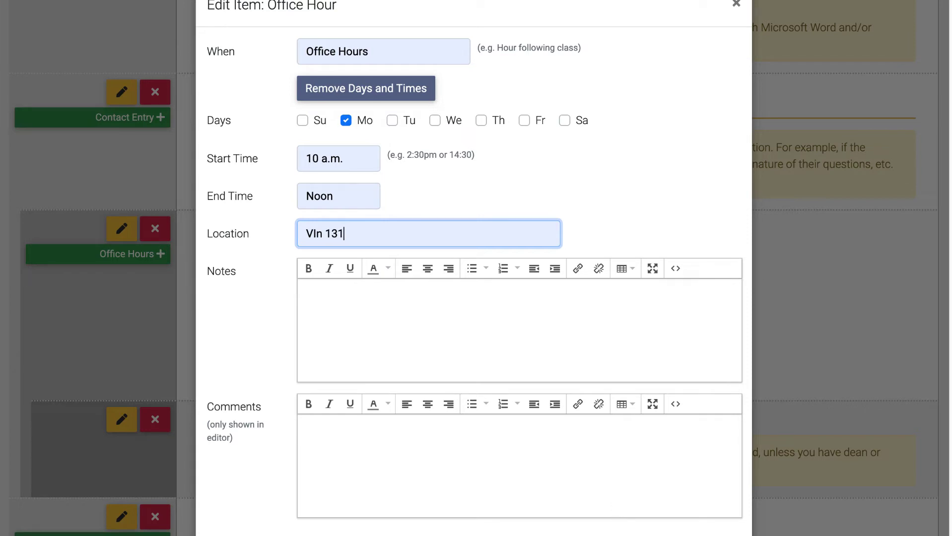
pyautogui.press('Return')
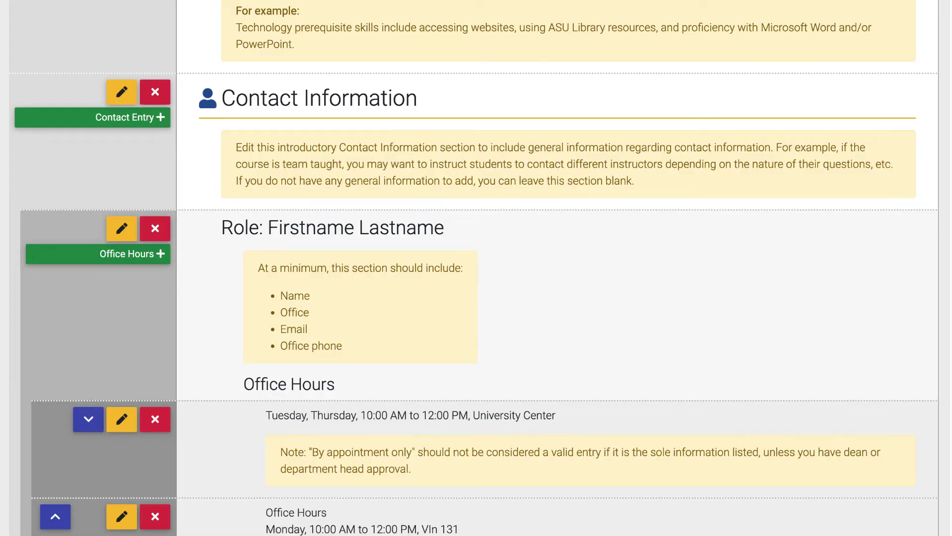
# Clear the When text of the Monday office hours entry and save the change.
pyautogui.scroll(-2, 365, 496)
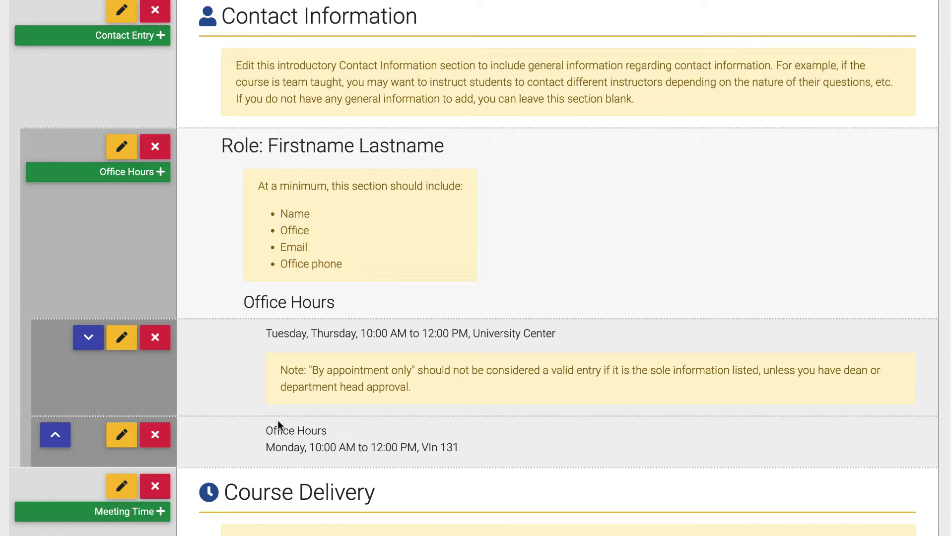
pyautogui.click(122, 435)
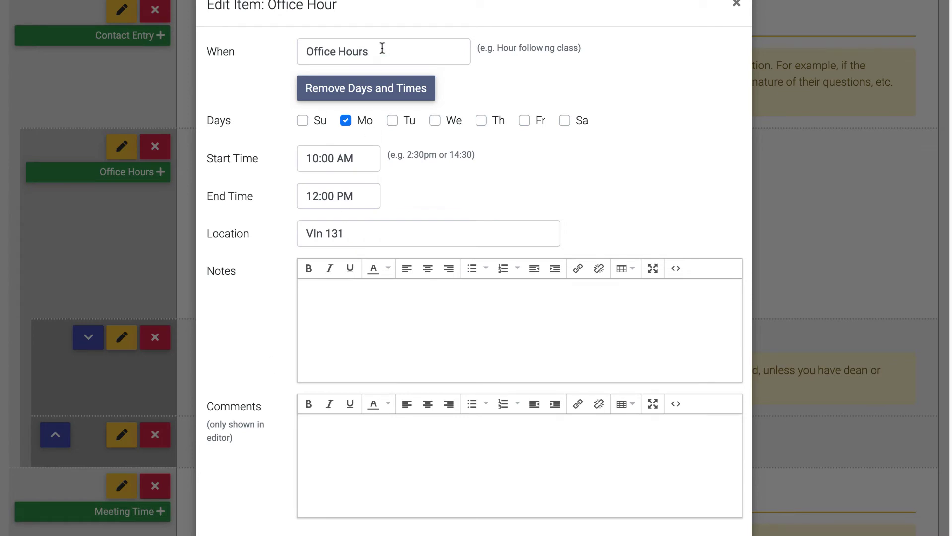
pyautogui.moveTo(382, 47); pyautogui.dragTo(291, 47)
pyautogui.press('BackSpace')
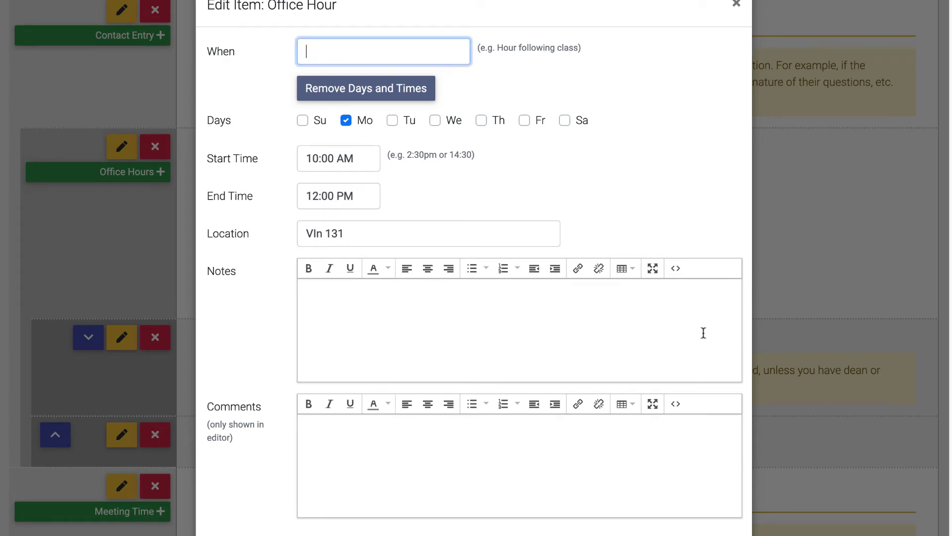
pyautogui.click(722, 534)
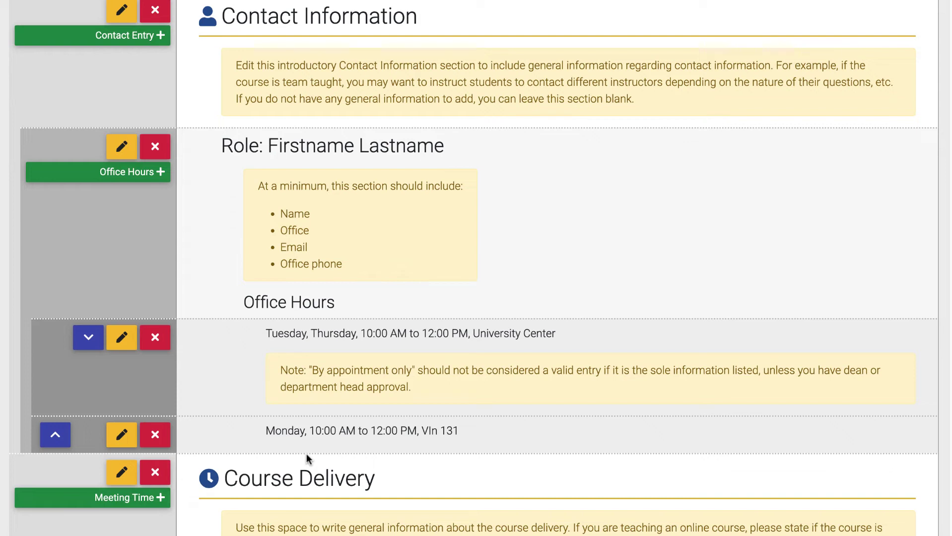
# Examine the fields of the Monday office hours entry, then review the Course Delivery section's Lecture and Lab meeting times.
pyautogui.click(122, 437)
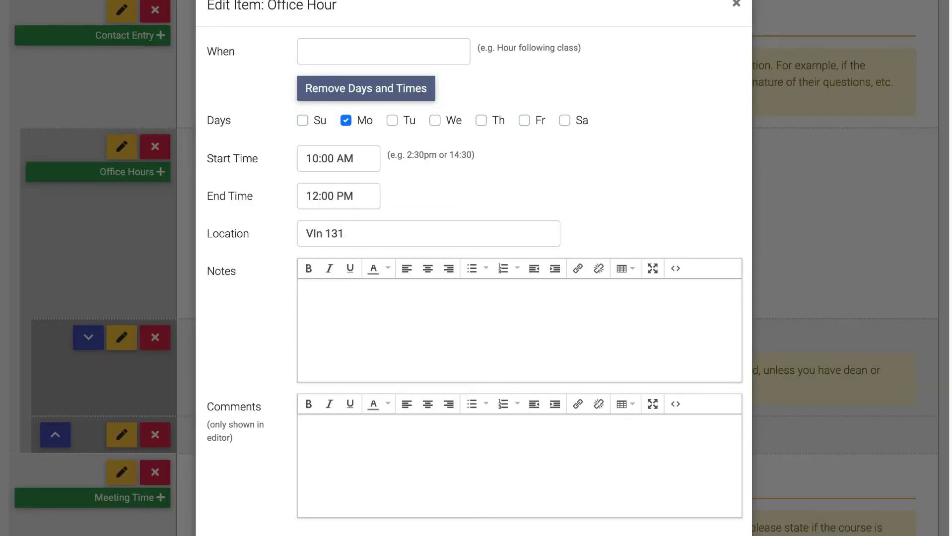
pyautogui.click(297, 535)
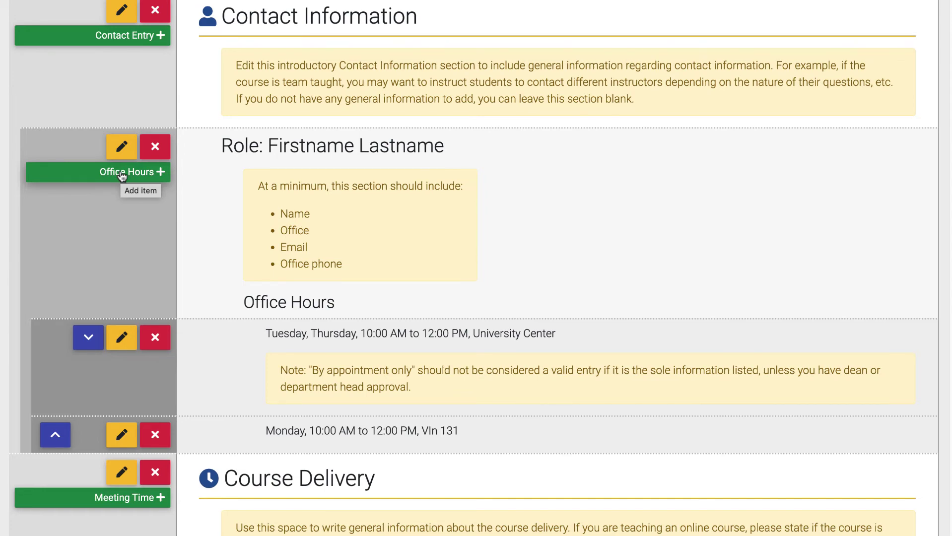
pyautogui.scroll(-4, 169, 201)
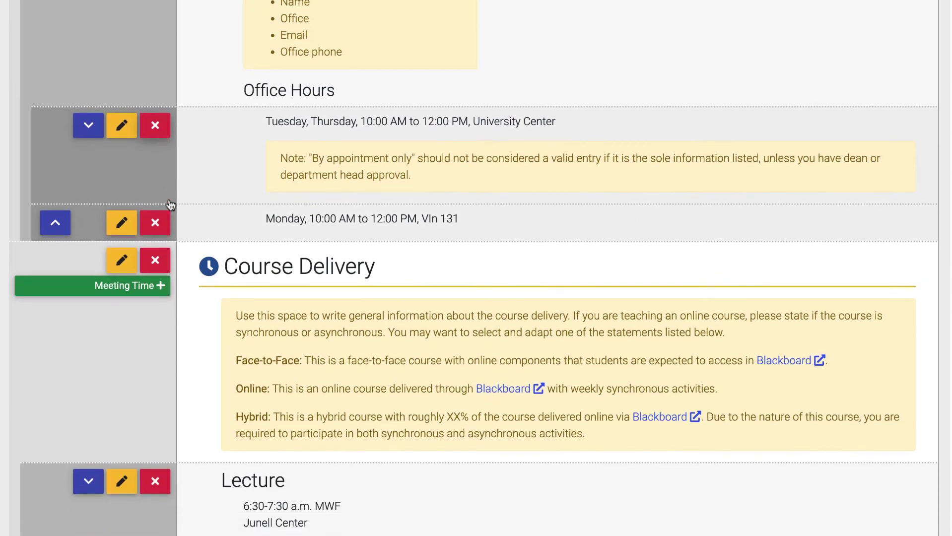
pyautogui.scroll(-6, 169, 204)
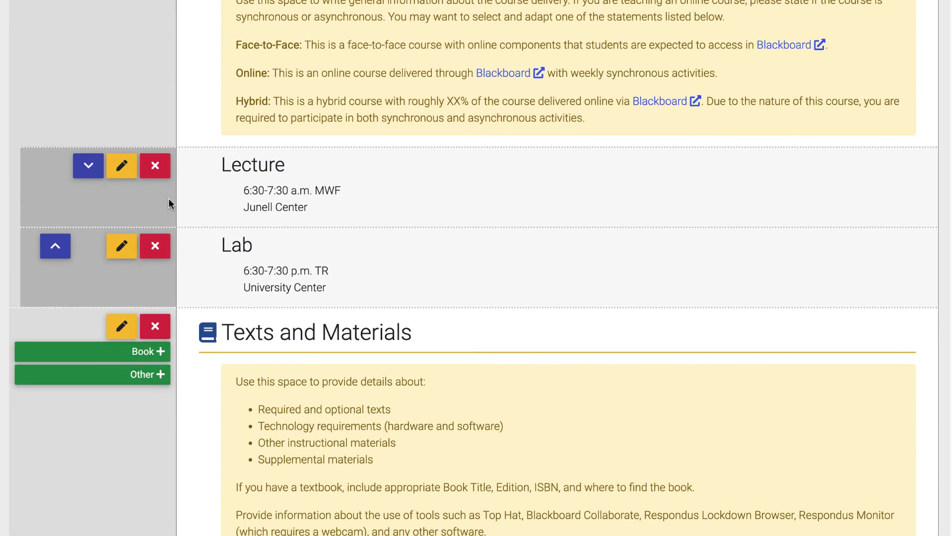
# Review the Texts and Materials, Outcomes and Grading Criteria sections, and open the Outcomes section for editing.
pyautogui.scroll(-8, 168, 201)
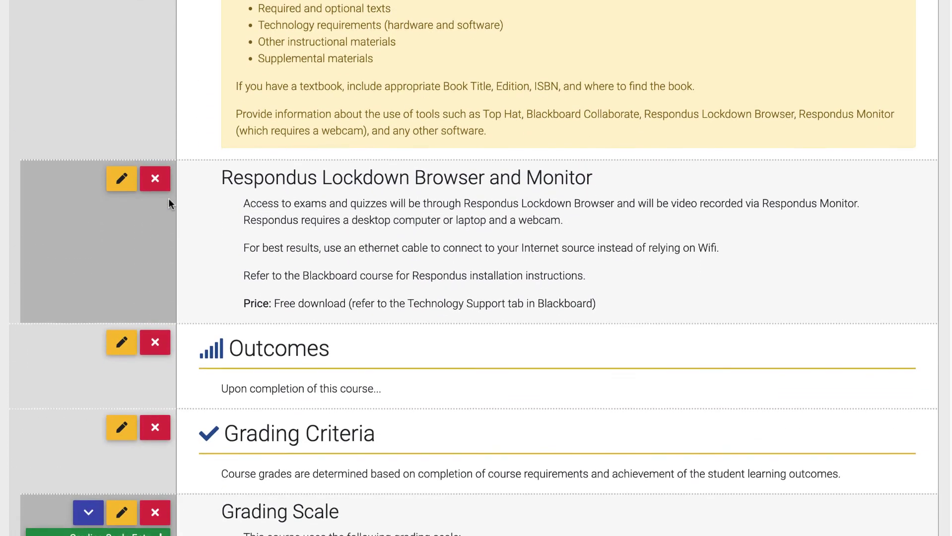
pyautogui.scroll(-5, 168, 199)
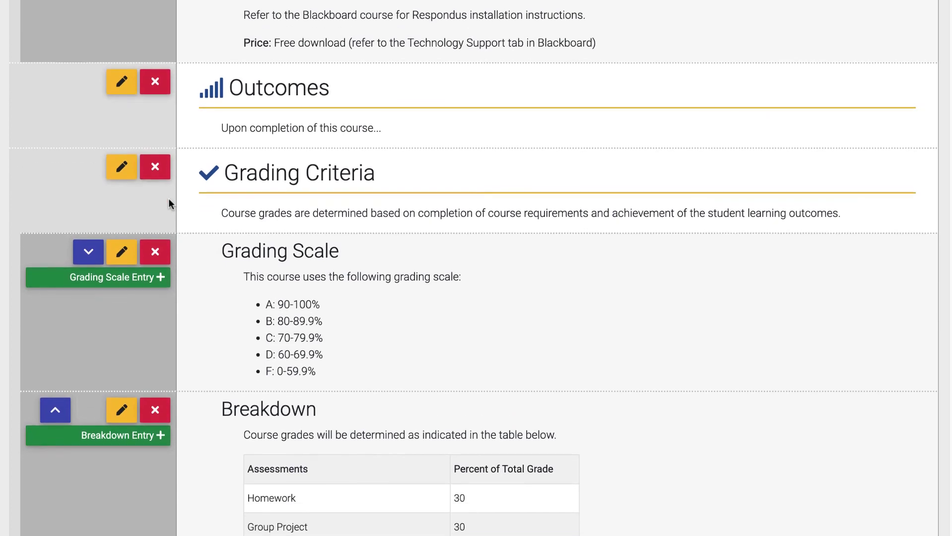
pyautogui.scroll(3, 168, 203)
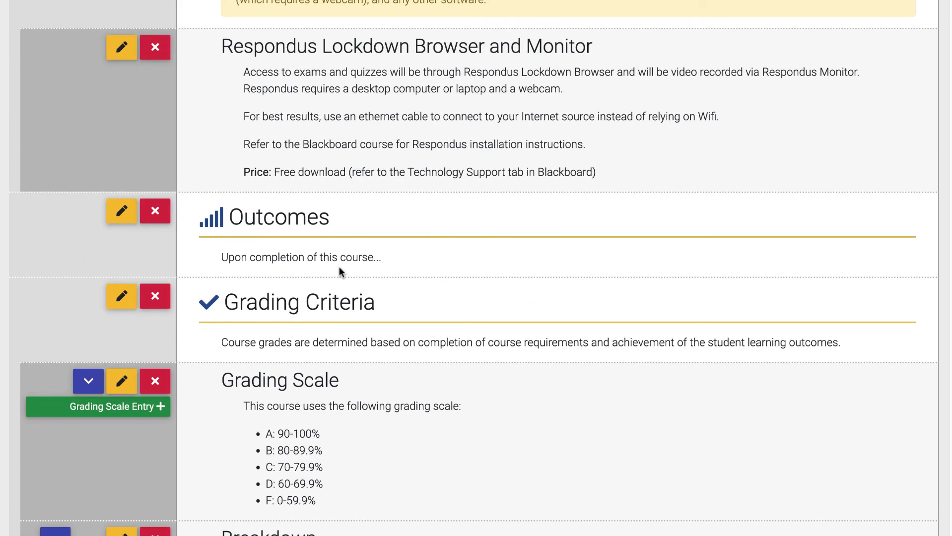
pyautogui.click(119, 212)
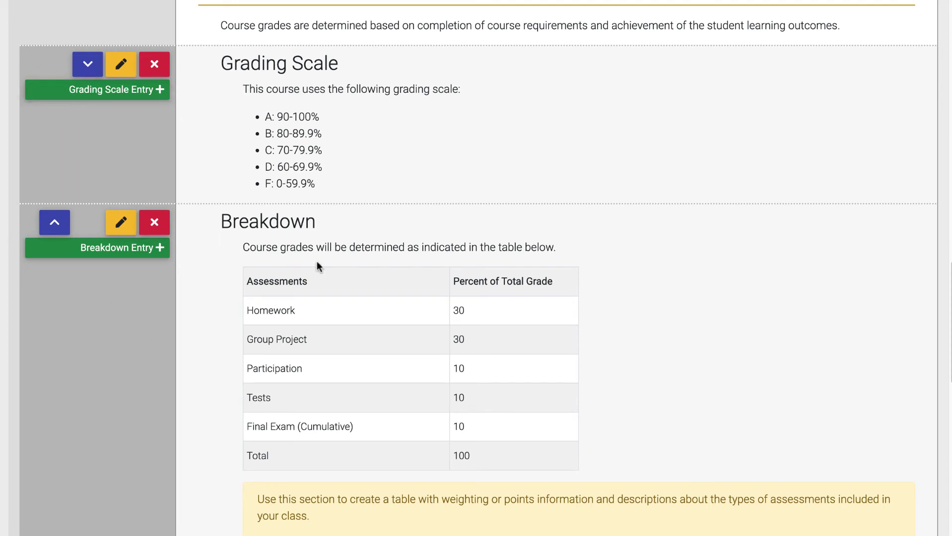
# Move the Breakdown item above the Grading Scale under Grading Criteria and check the resulting order.
pyautogui.scroll(2, 316, 271)
pyautogui.scroll(-1, 316, 271)
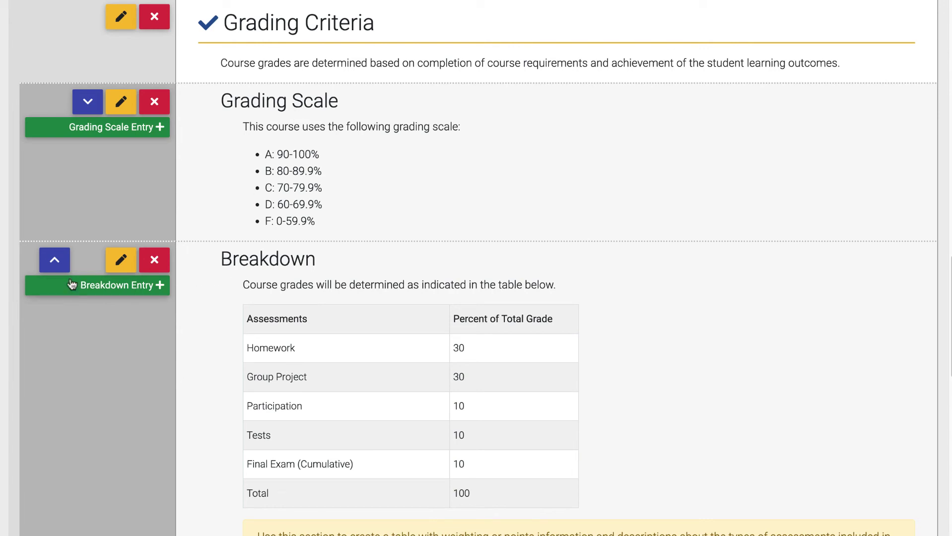
pyautogui.click(55, 260)
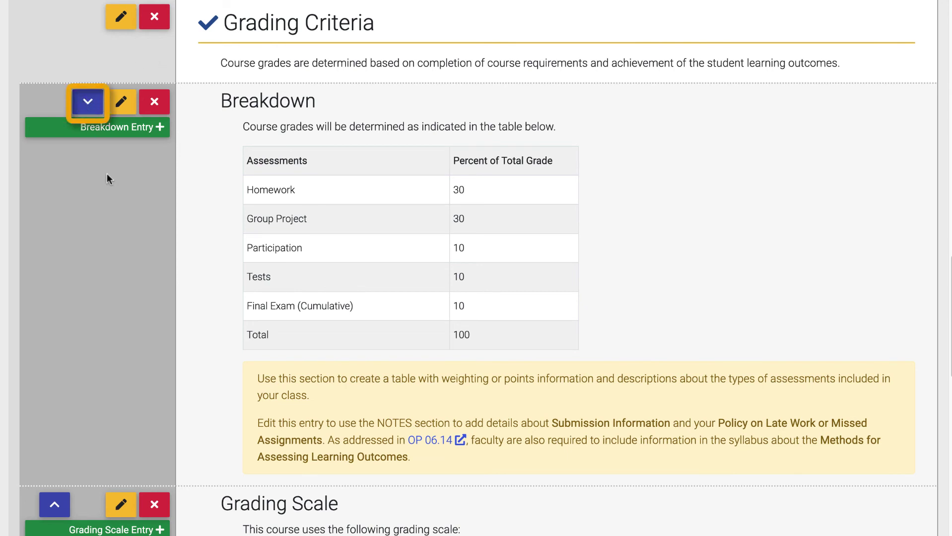
pyautogui.scroll(-2, 107, 172)
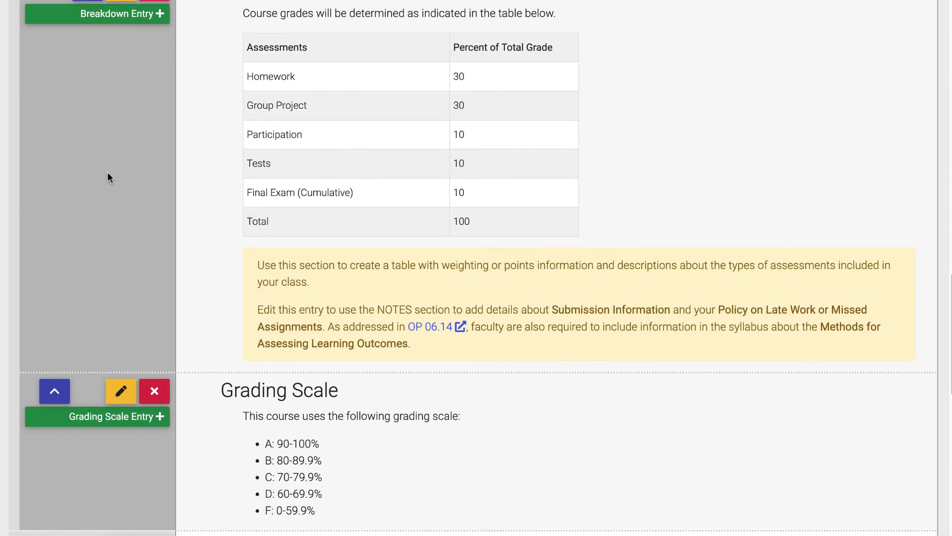
pyautogui.scroll(-1, 108, 173)
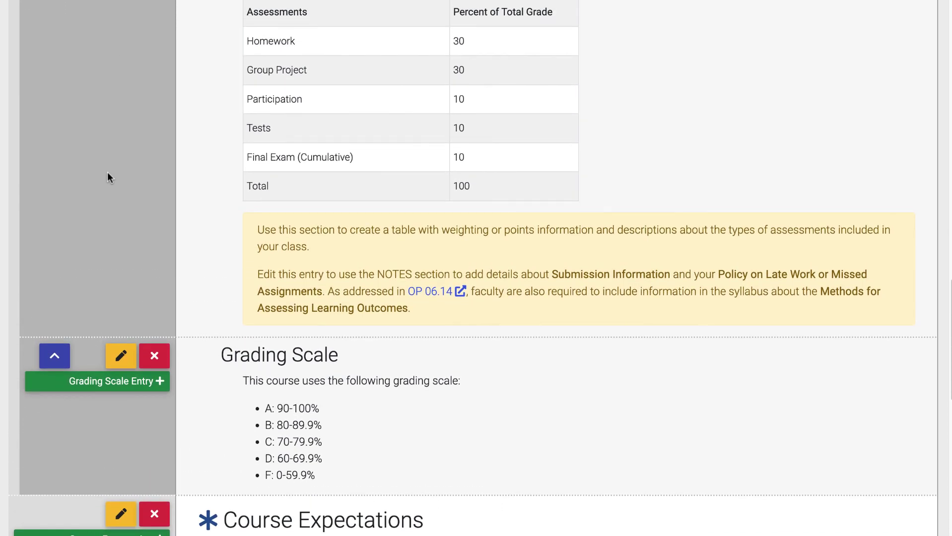
pyautogui.scroll(-1, 107, 174)
# Leave the syllabus editor and open the Biochemistry syllabus in View mode.
pyautogui.scroll(4, 107, 174)
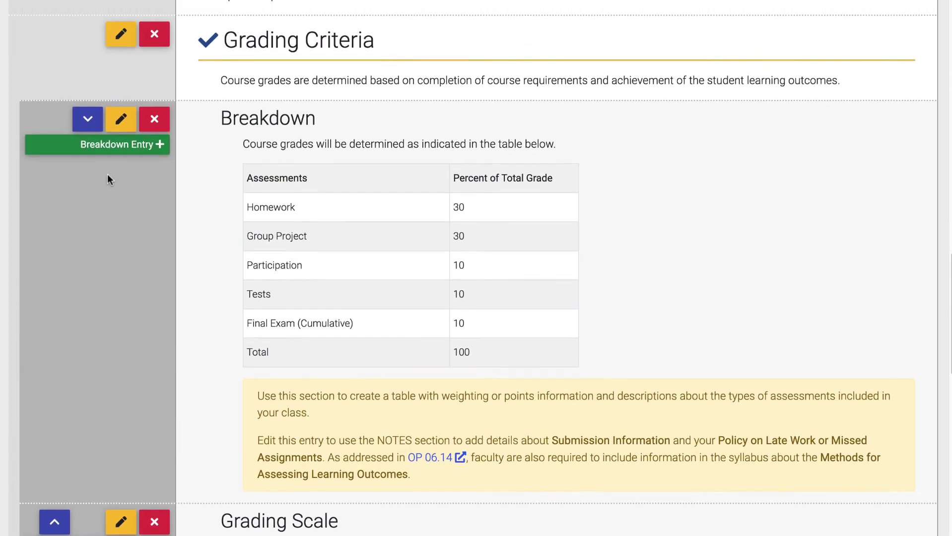
pyautogui.scroll(12, 107, 174)
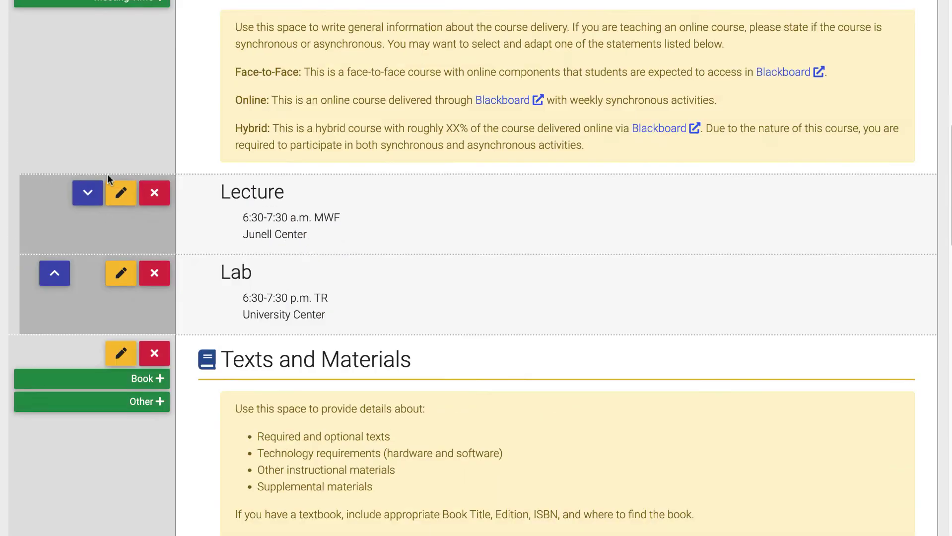
pyautogui.scroll(15, 107, 174)
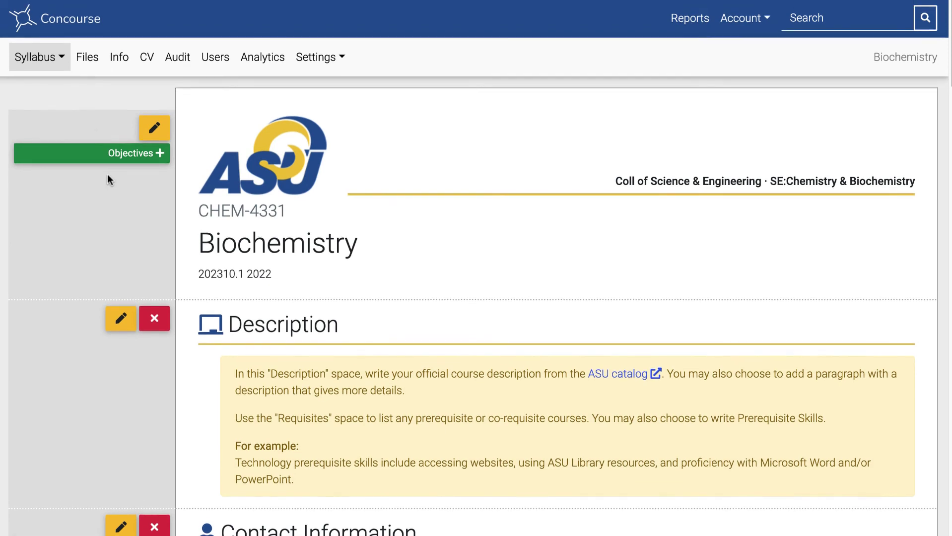
pyautogui.click(47, 57)
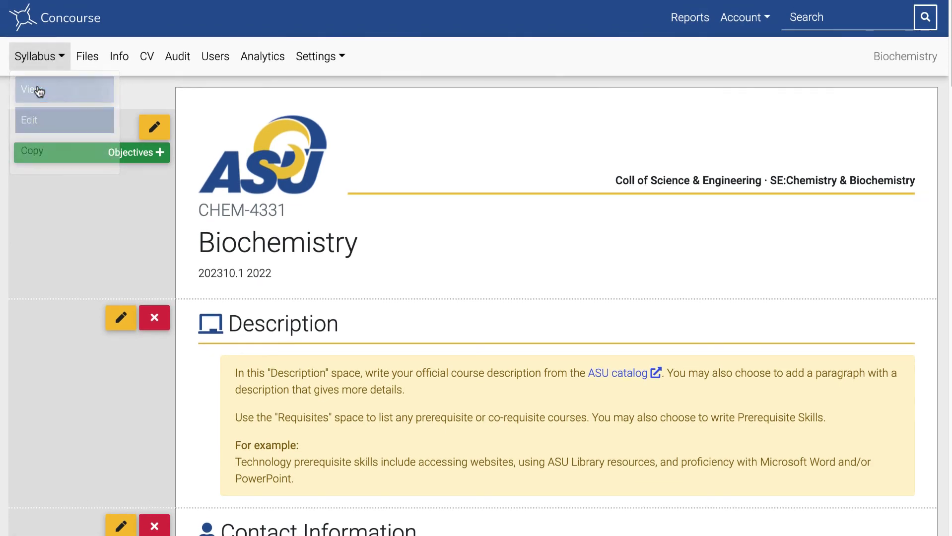
pyautogui.click(38, 91)
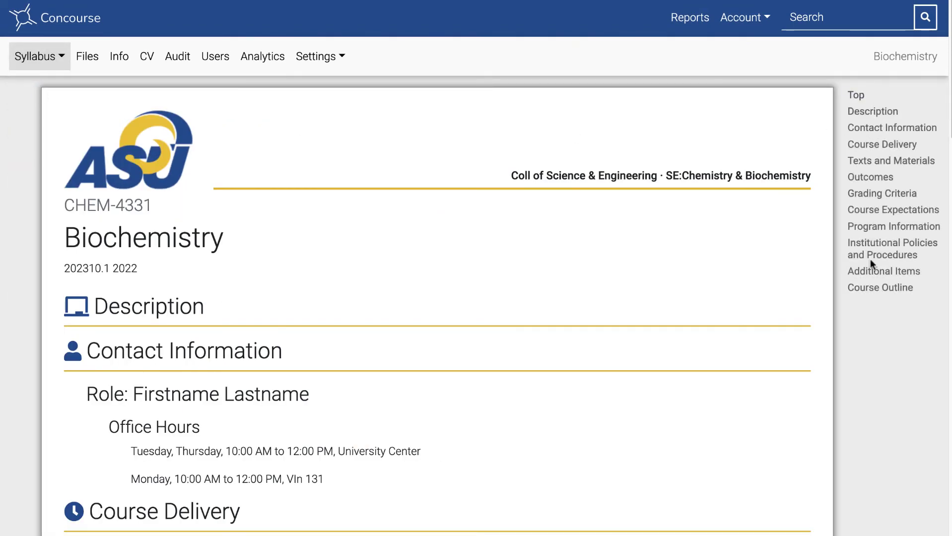